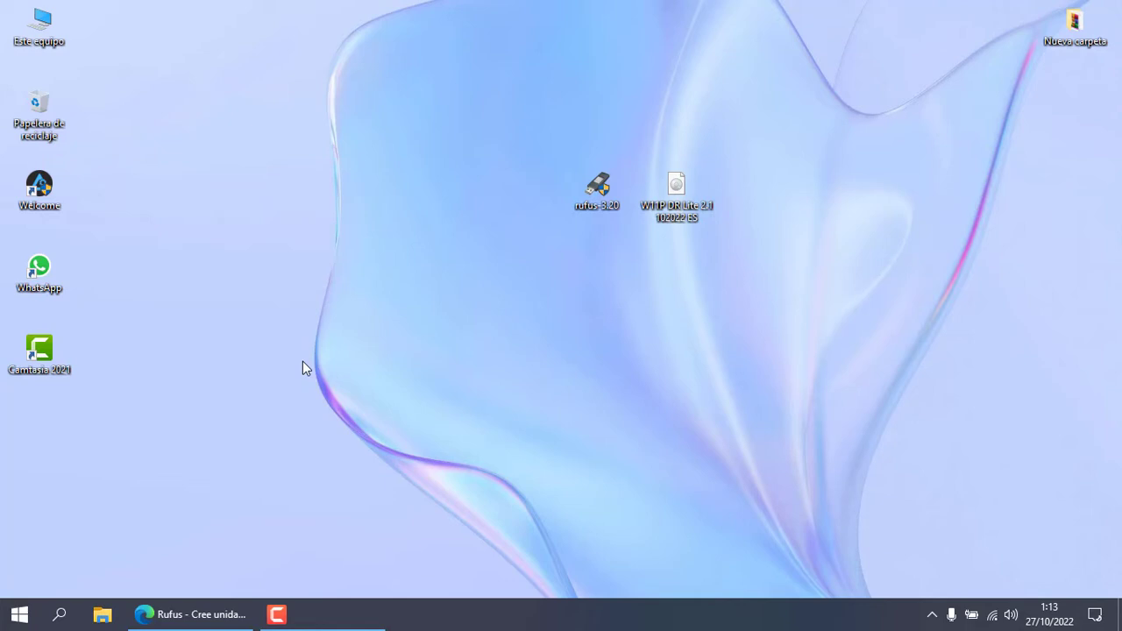
Step: Review the MediaFire page for the W11P DR Lite 2.1 ISO and the Rufus 3.20 download section in the browser
click(213, 612)
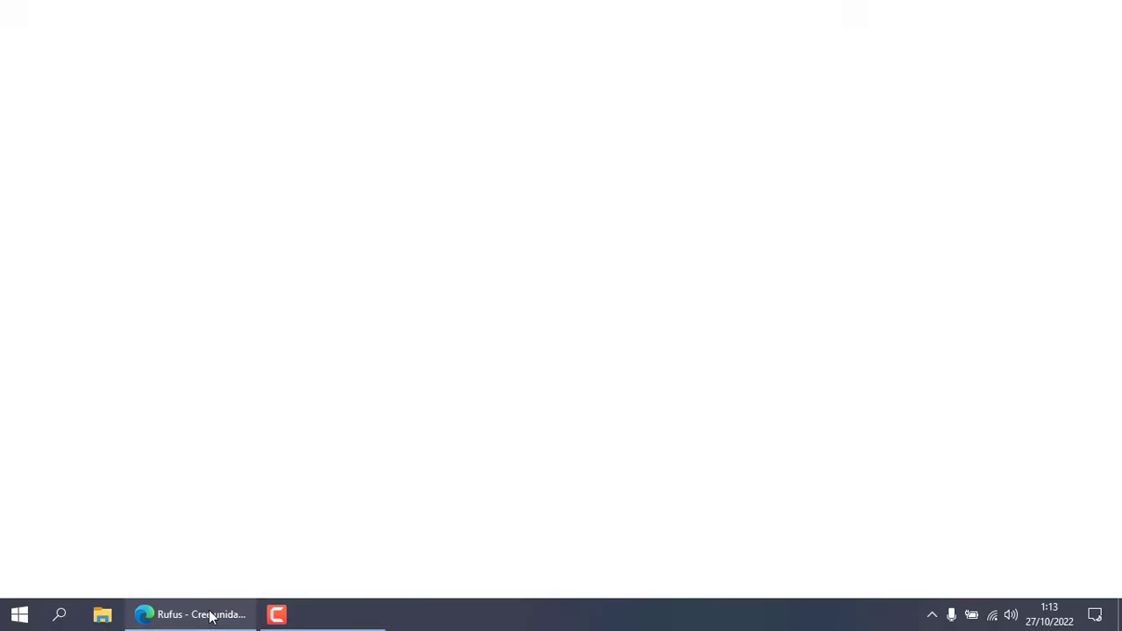
click(209, 13)
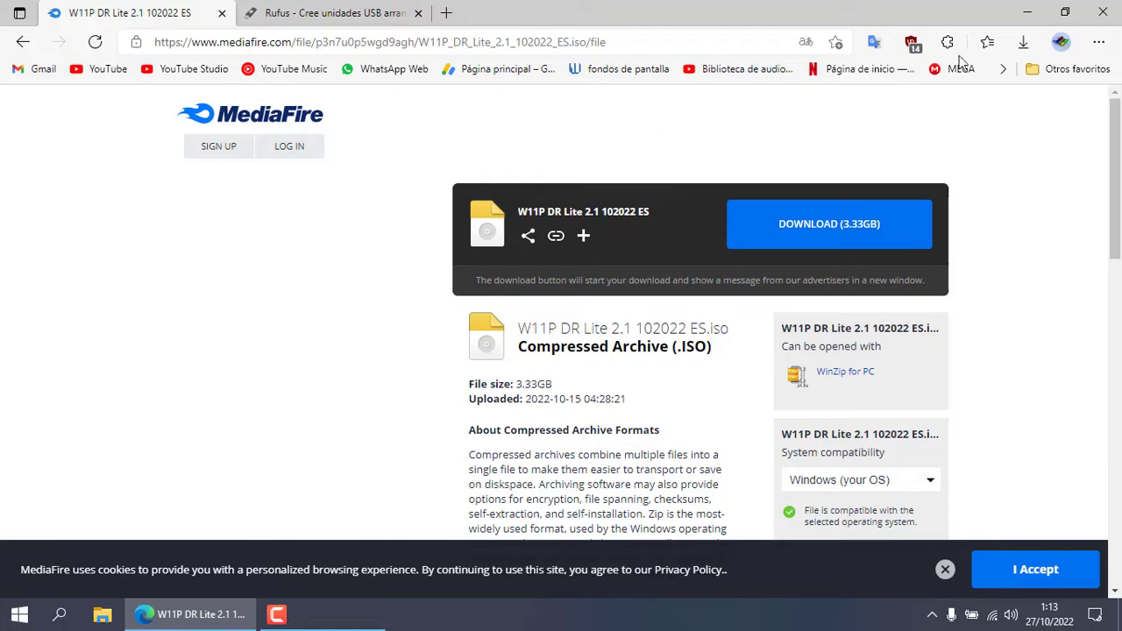
click(326, 12)
scroll(455, 252, up, 3)
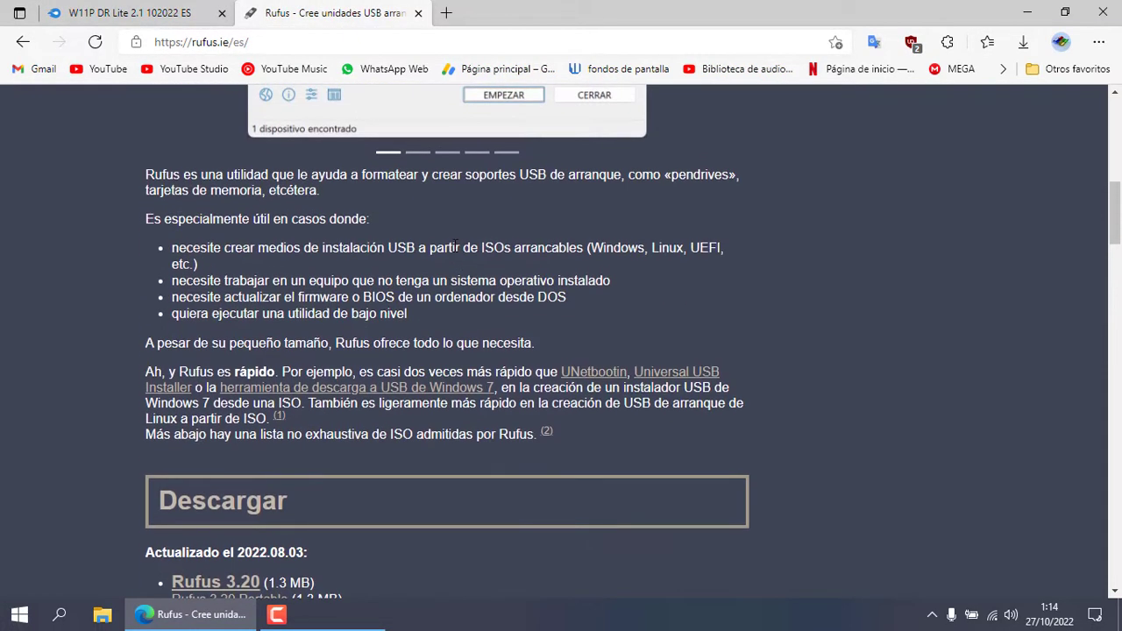
scroll(453, 249, down, 5)
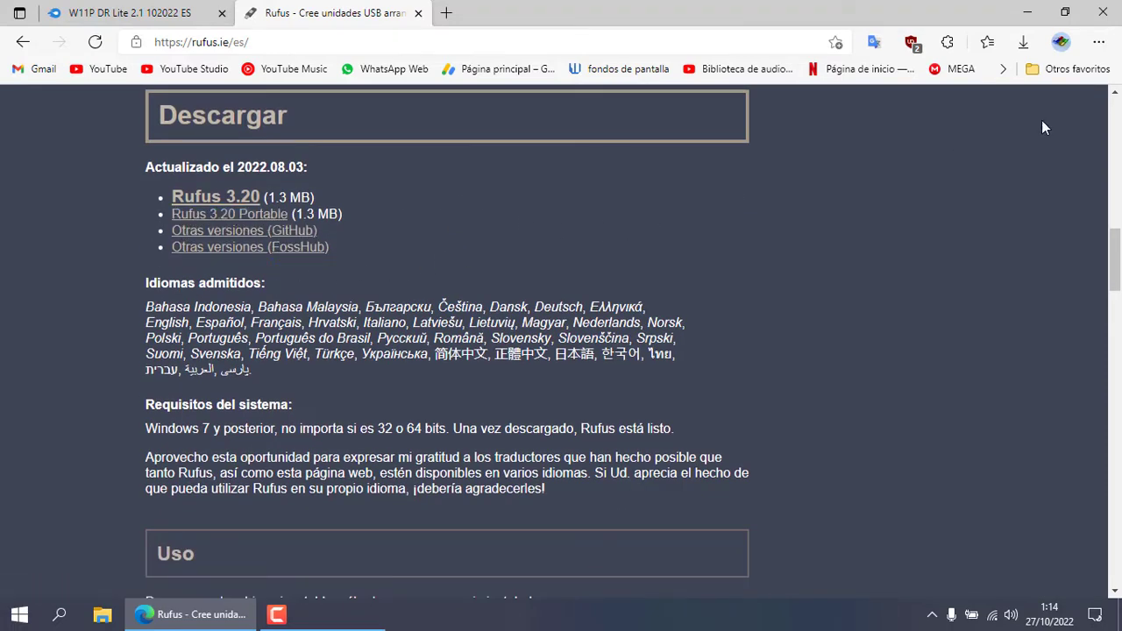
click(1027, 12)
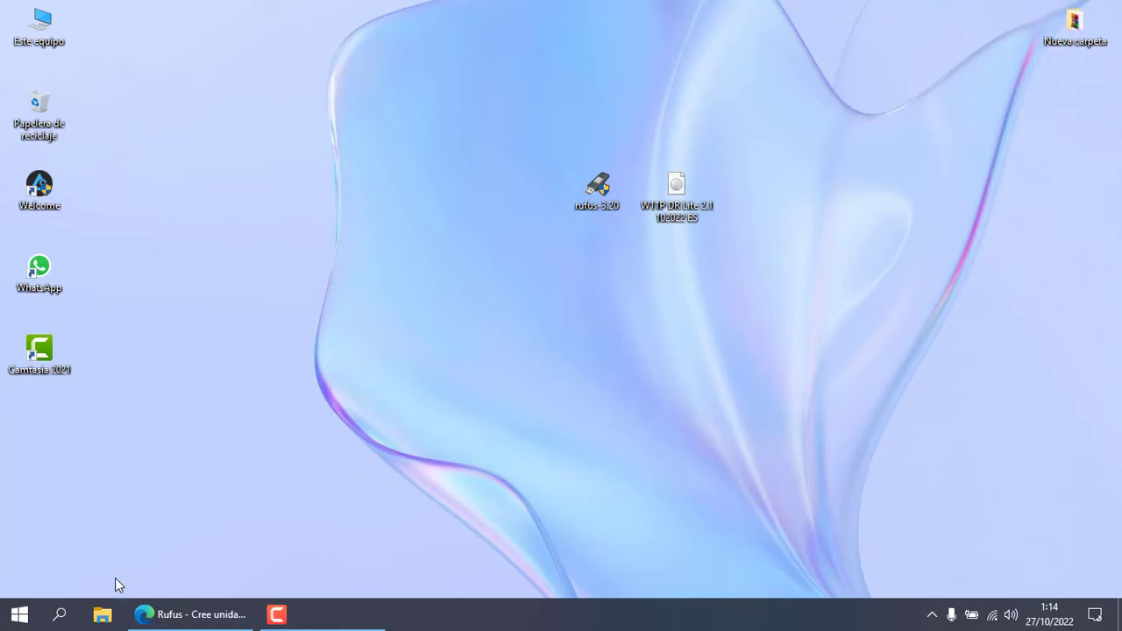
Step: Check in File Explorer that the SanDisk (G:) USB drive is connected
click(103, 614)
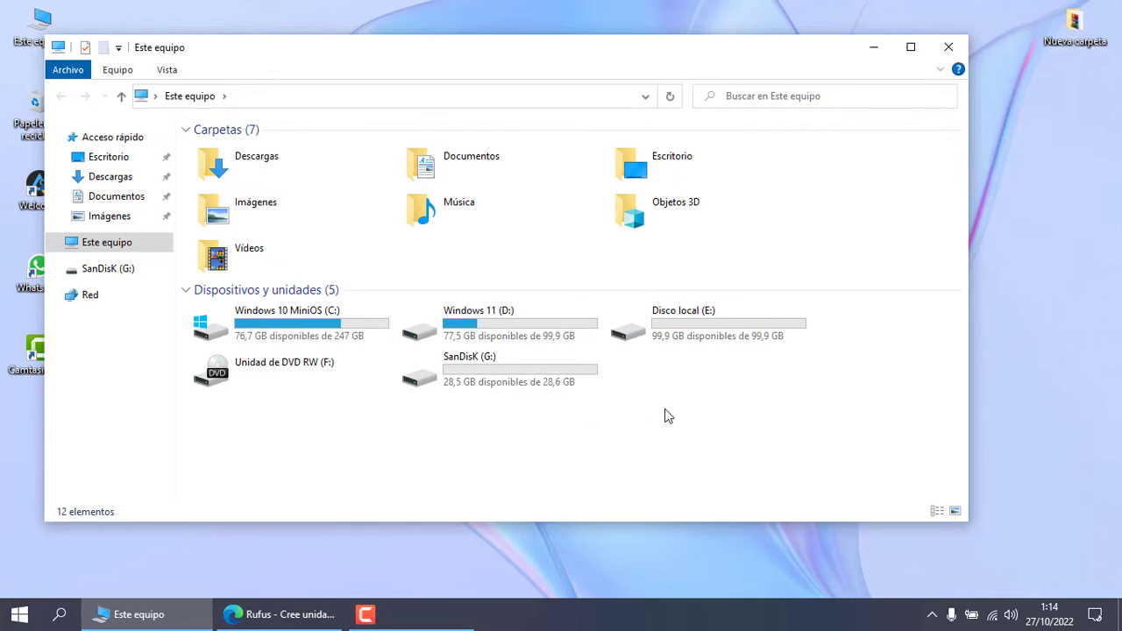
click(947, 47)
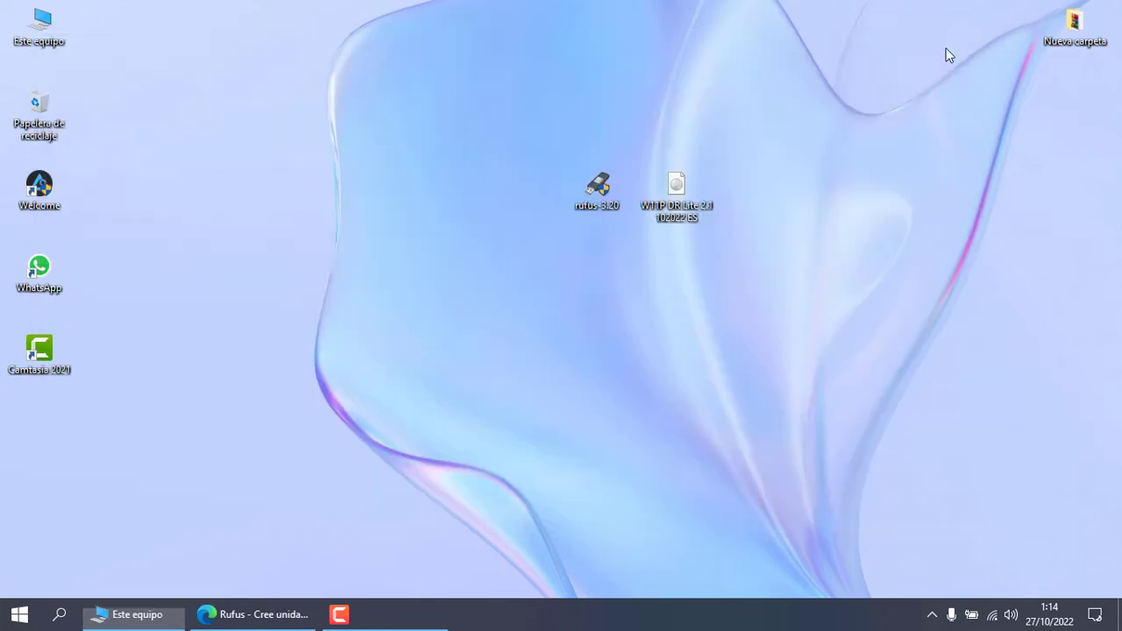
Step: Run rufus-3.20 from the desktop as administrator and decline the online update check
right_click(595, 183)
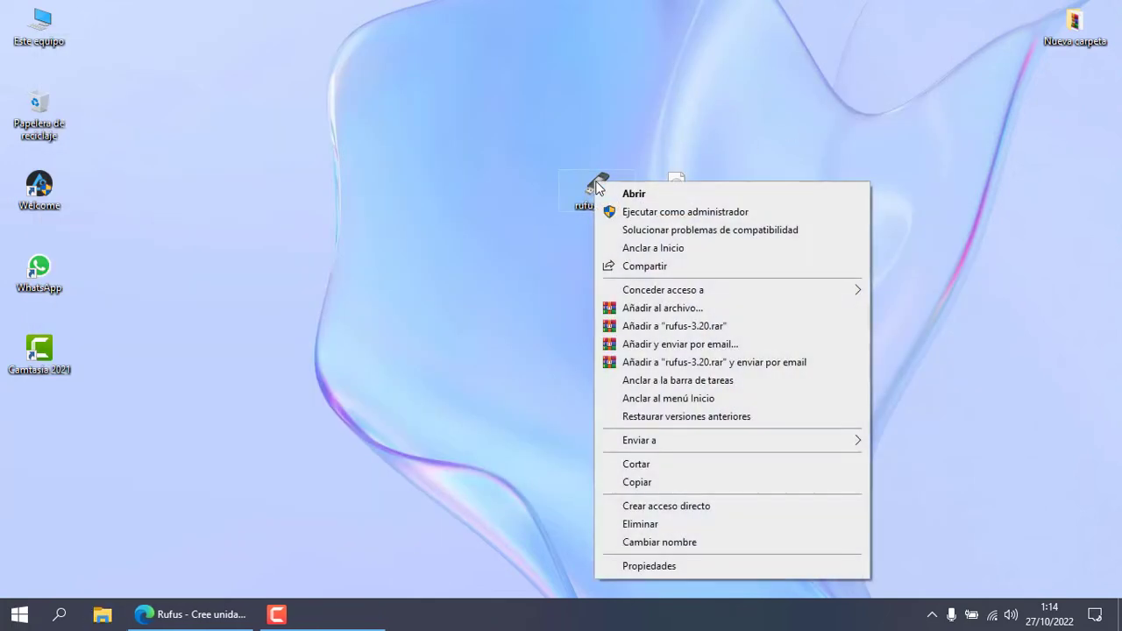
click(670, 213)
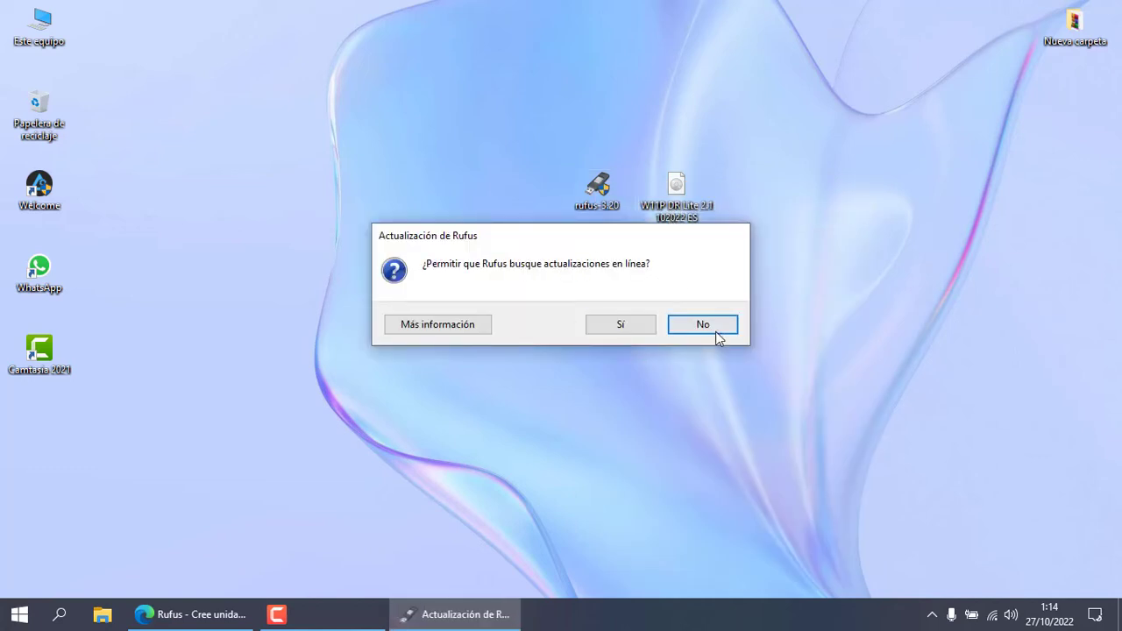
click(703, 324)
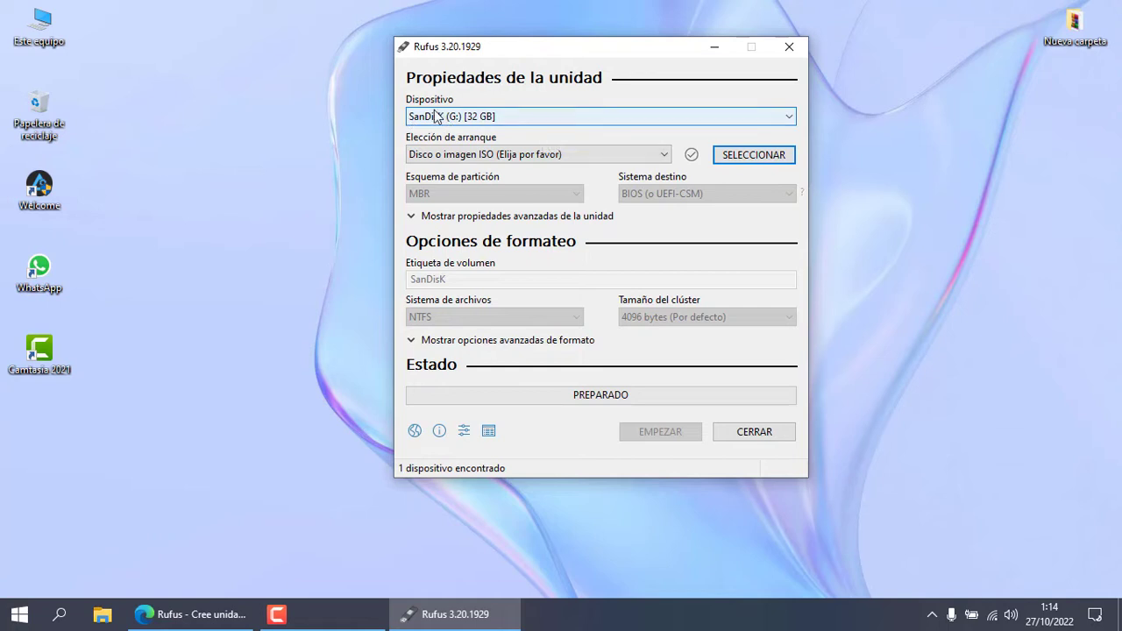
Step: Choose SanDisk (G:) as the device and load the desktop ISO W11P DR Lite 2.1 102022 ES, keeping the standard Windows installation option
click(694, 123)
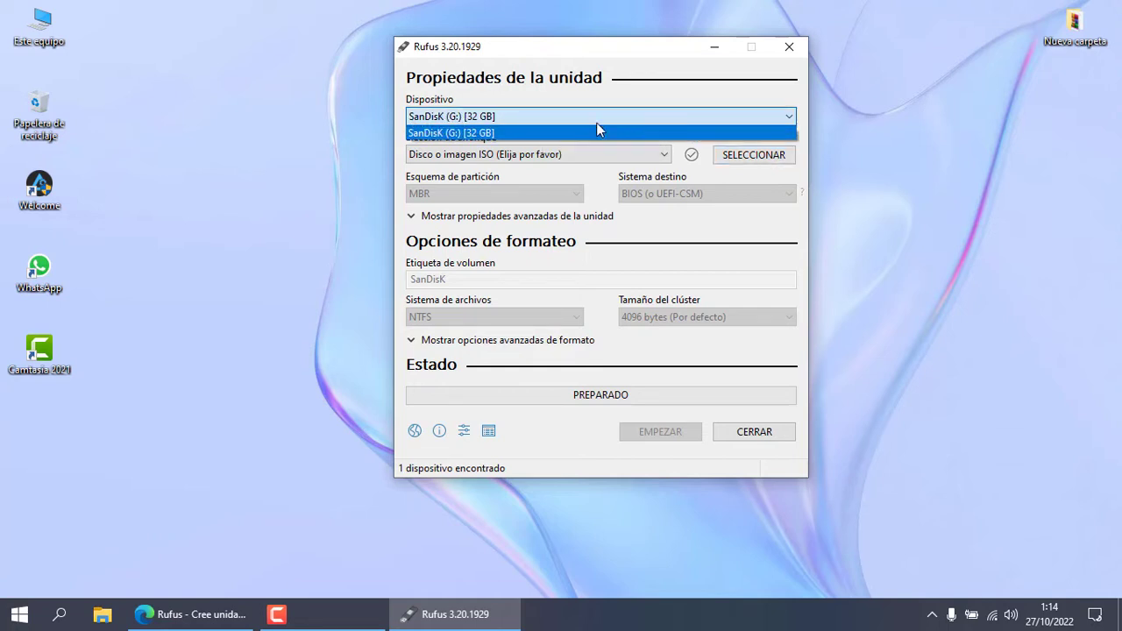
click(544, 136)
click(746, 158)
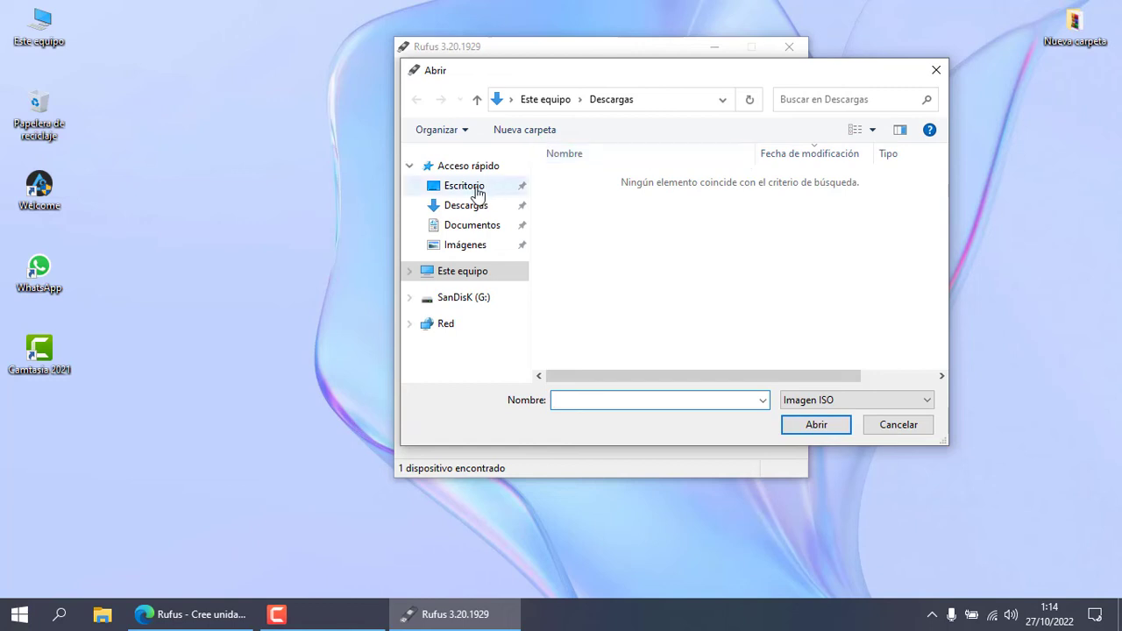
click(460, 186)
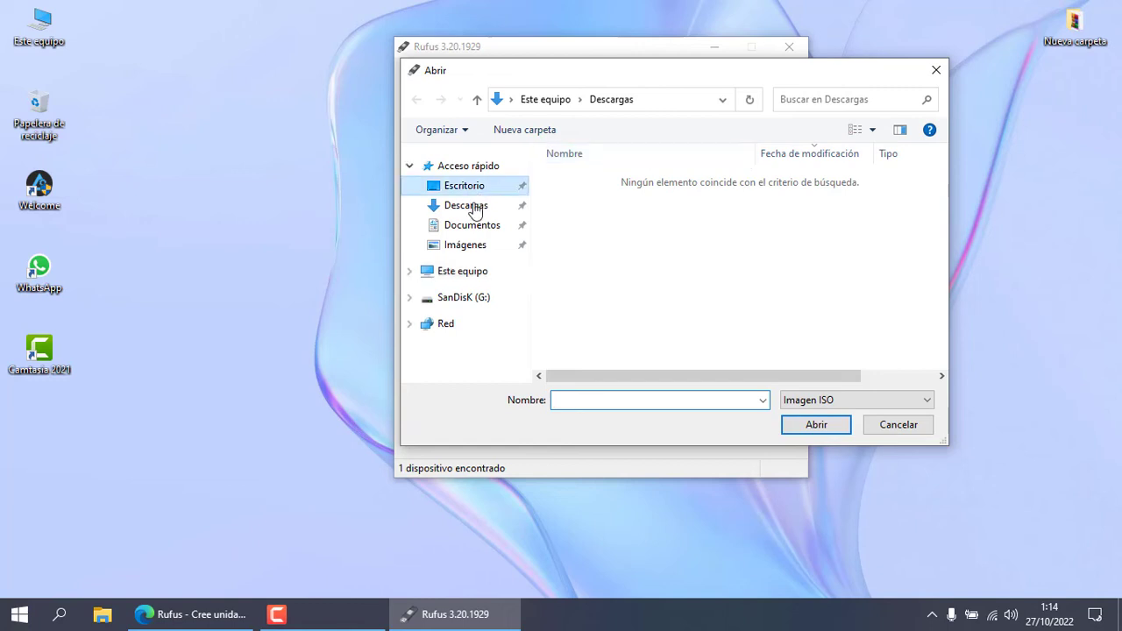
click(607, 194)
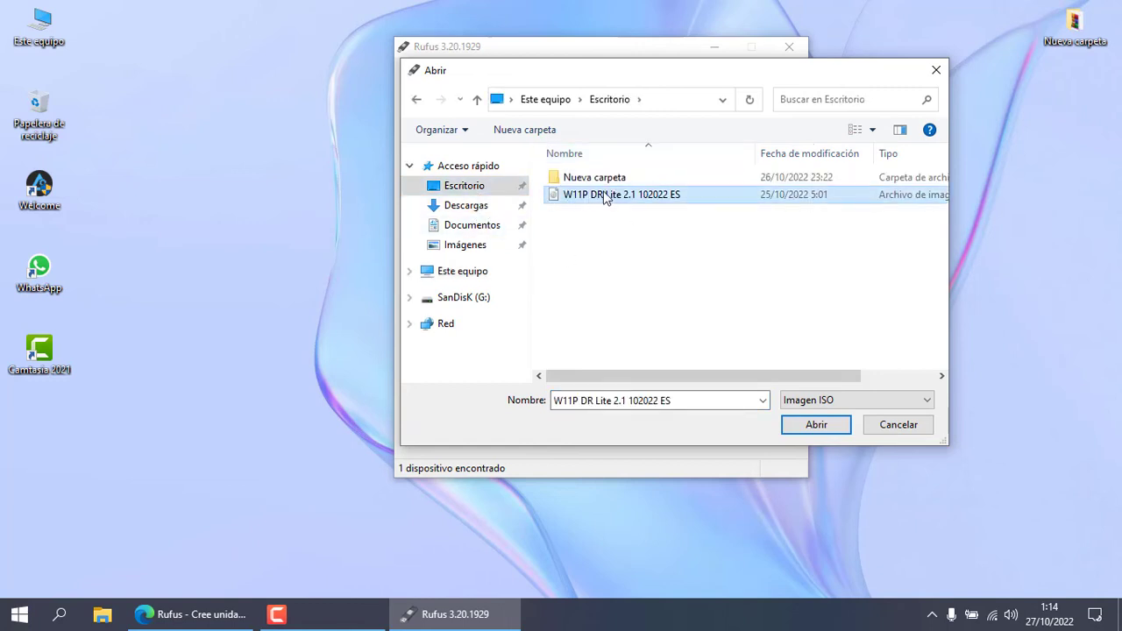
click(815, 424)
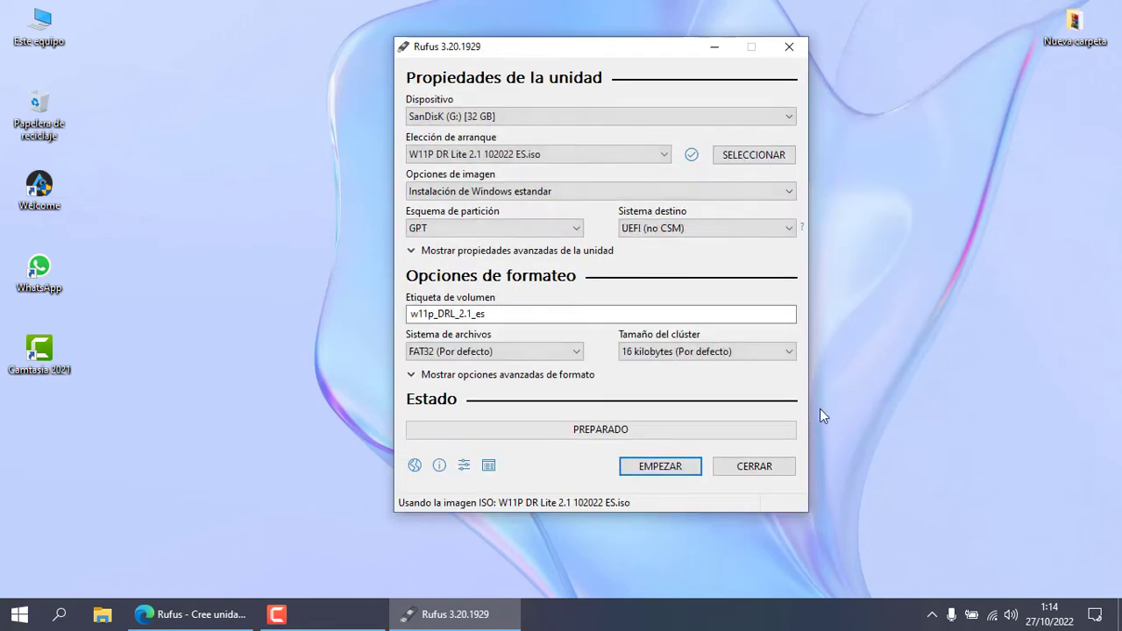
click(712, 194)
click(713, 194)
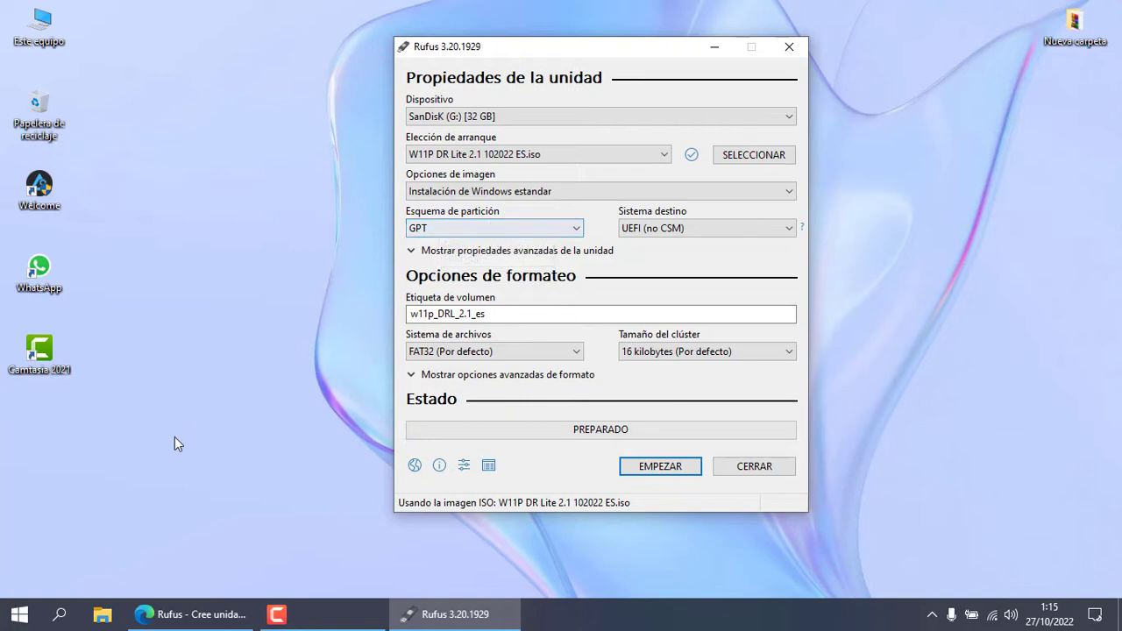
Step: Check the partition style of Disco 0 in the volume properties of Windows Disk Management
right_click(24, 620)
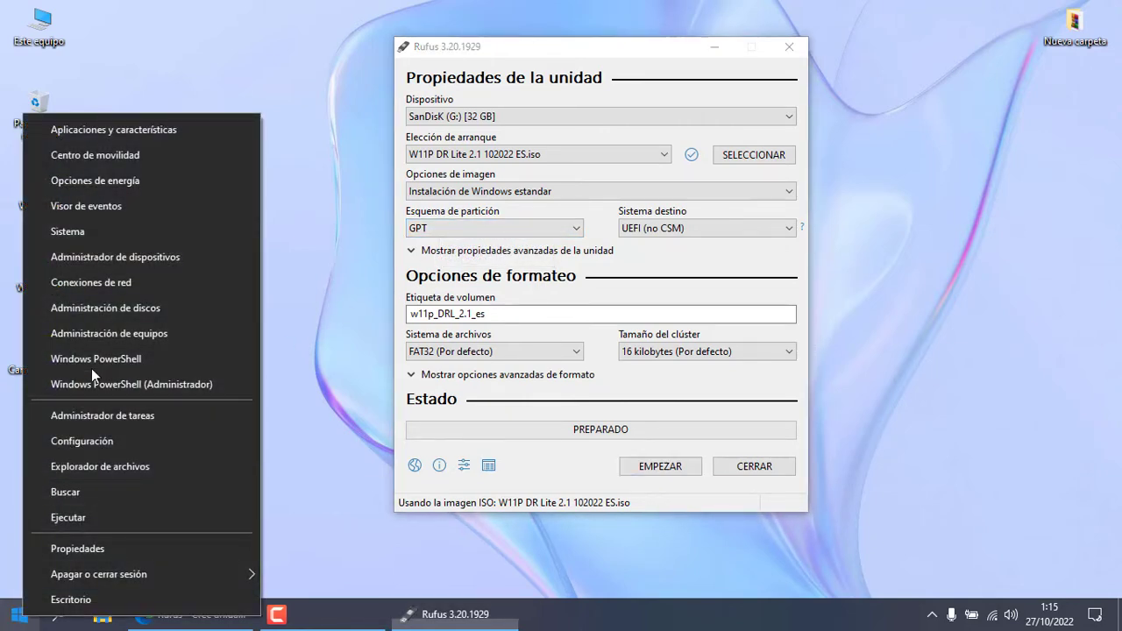
click(135, 310)
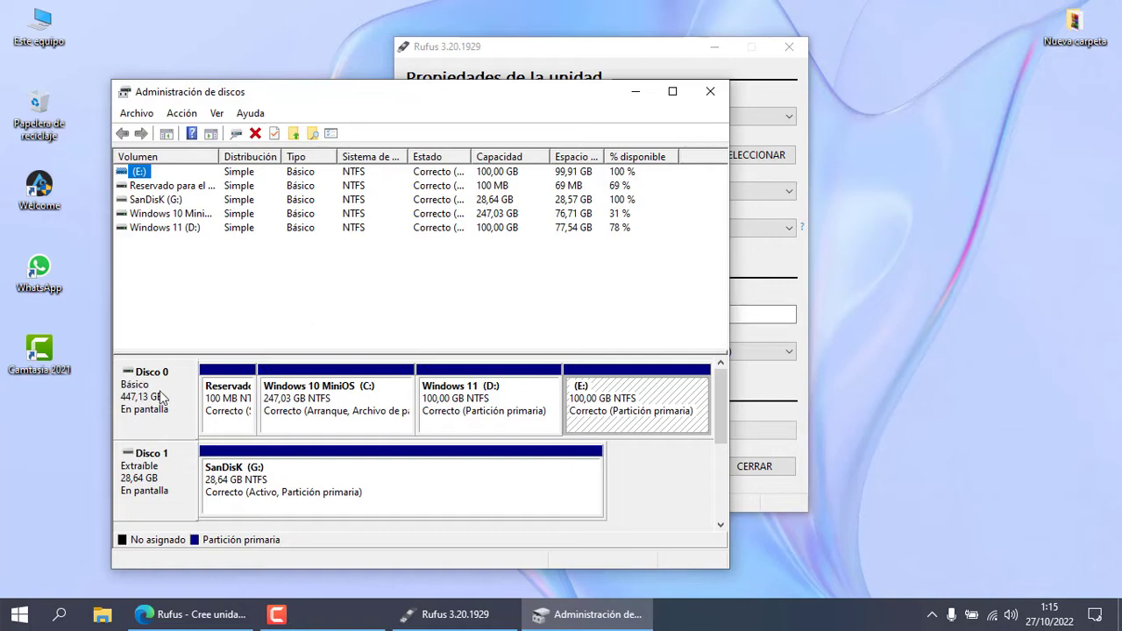
right_click(163, 386)
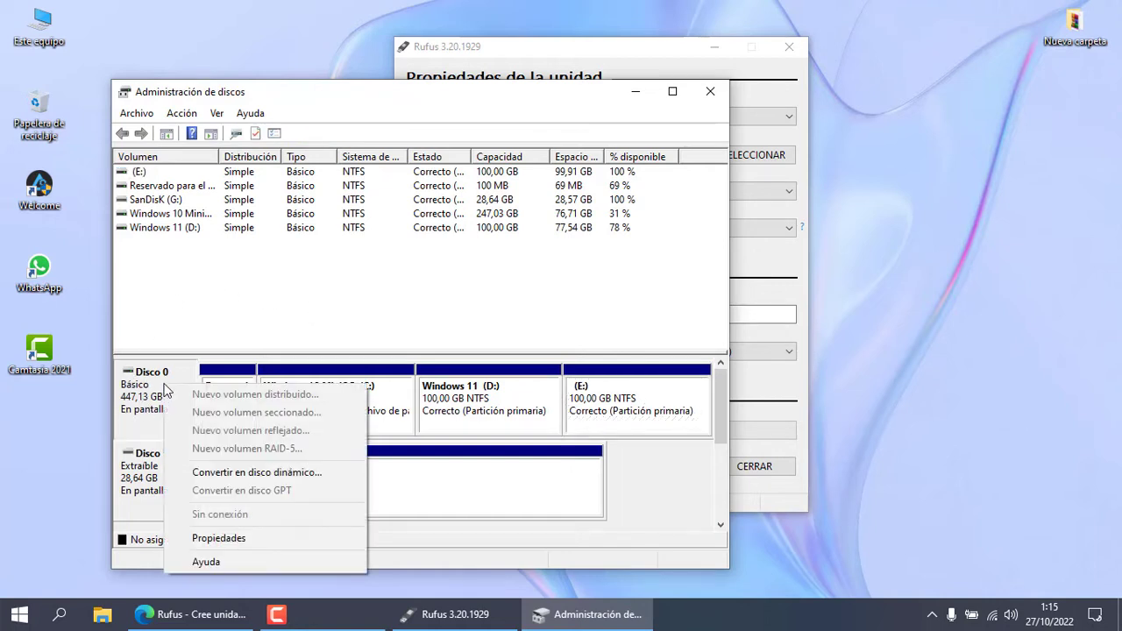
click(240, 538)
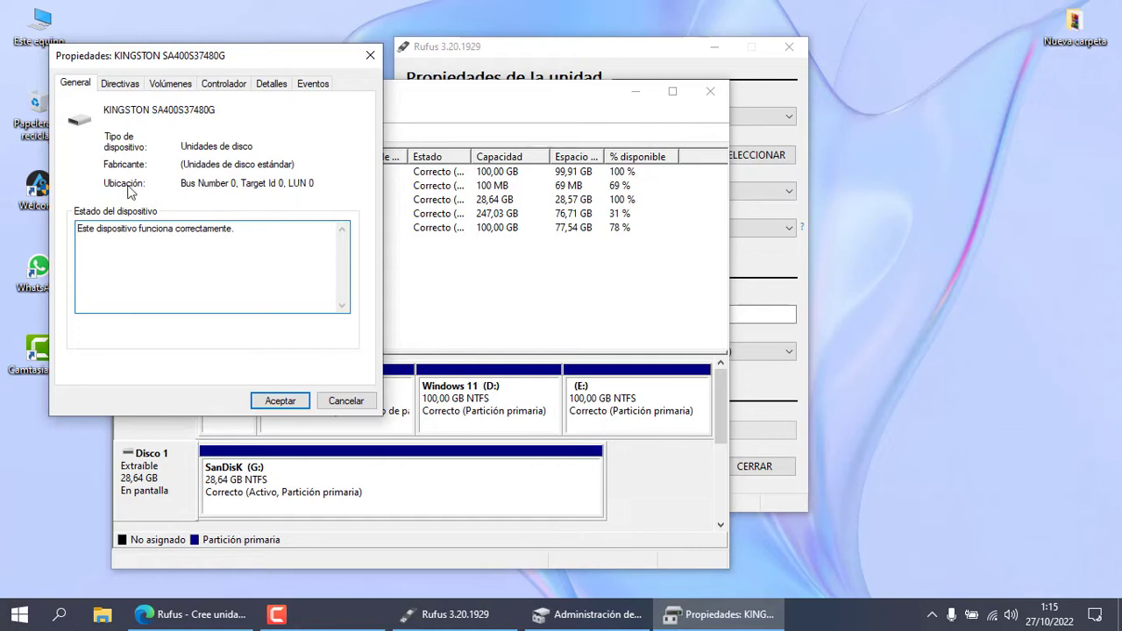
click(179, 87)
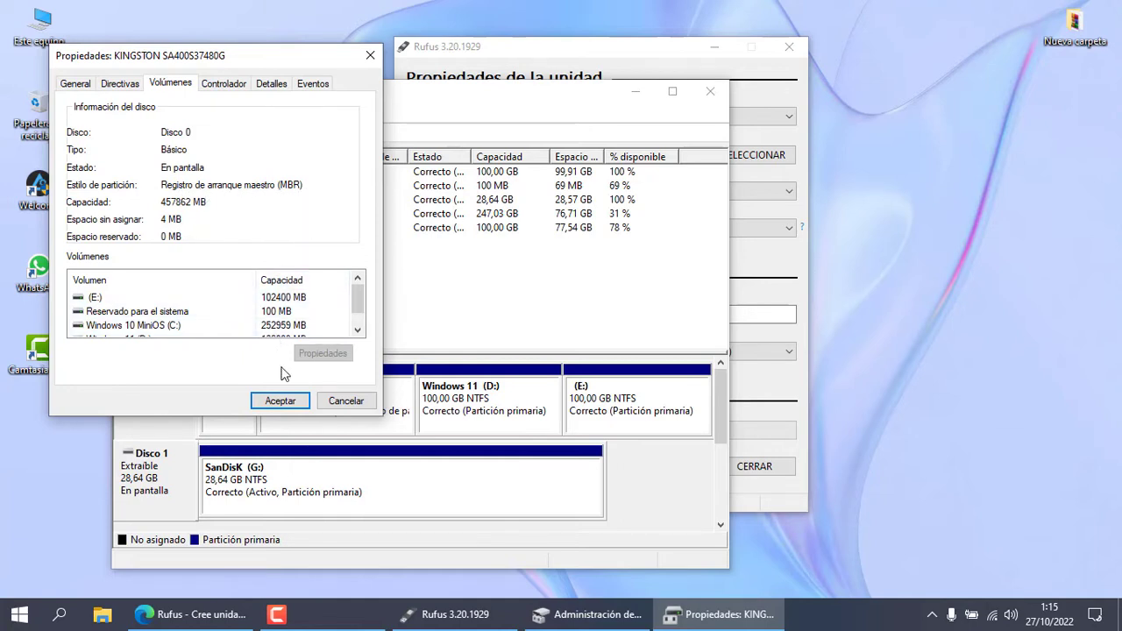
click(281, 401)
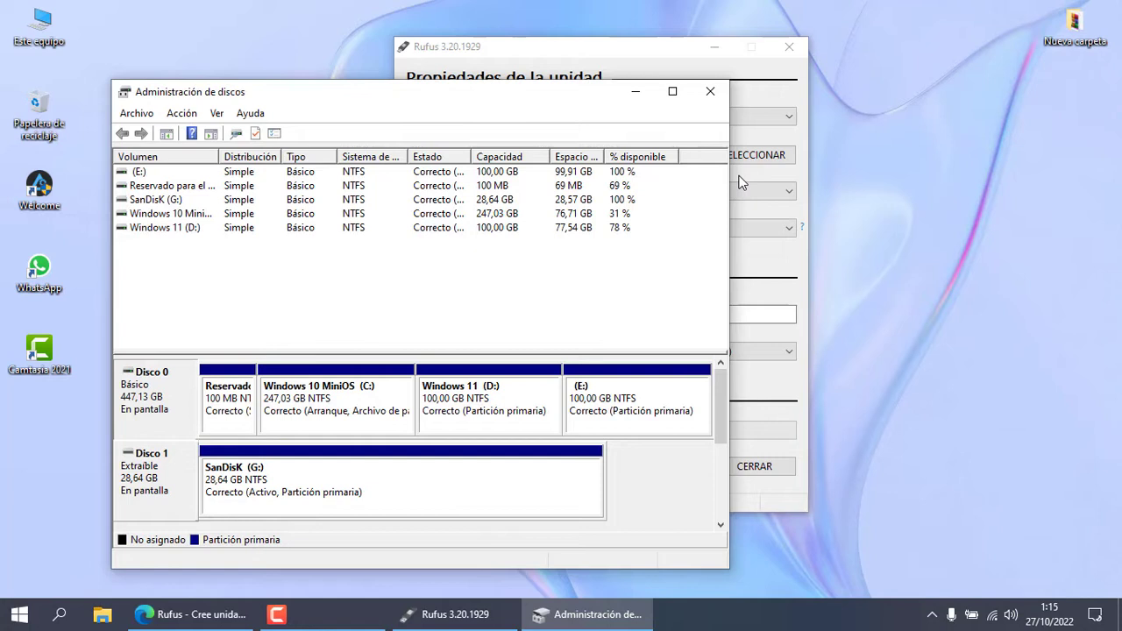
click(710, 91)
Step: Set the partition scheme to MBR and write the ISO to the USB drive, accepting the data erasure and closing Rufus when done
click(517, 232)
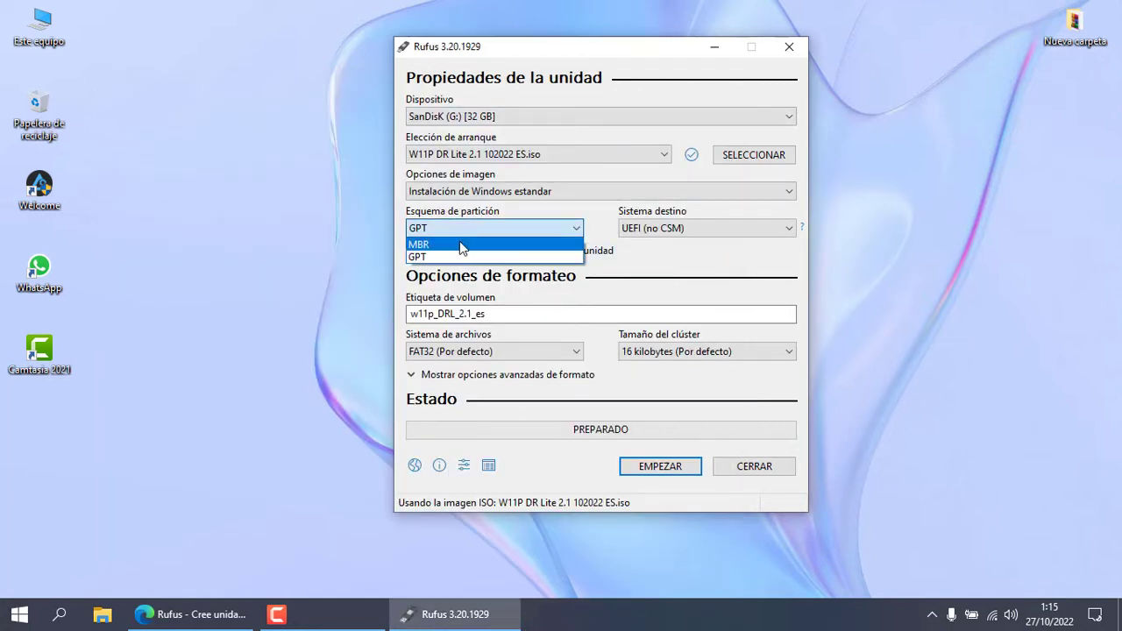
click(458, 243)
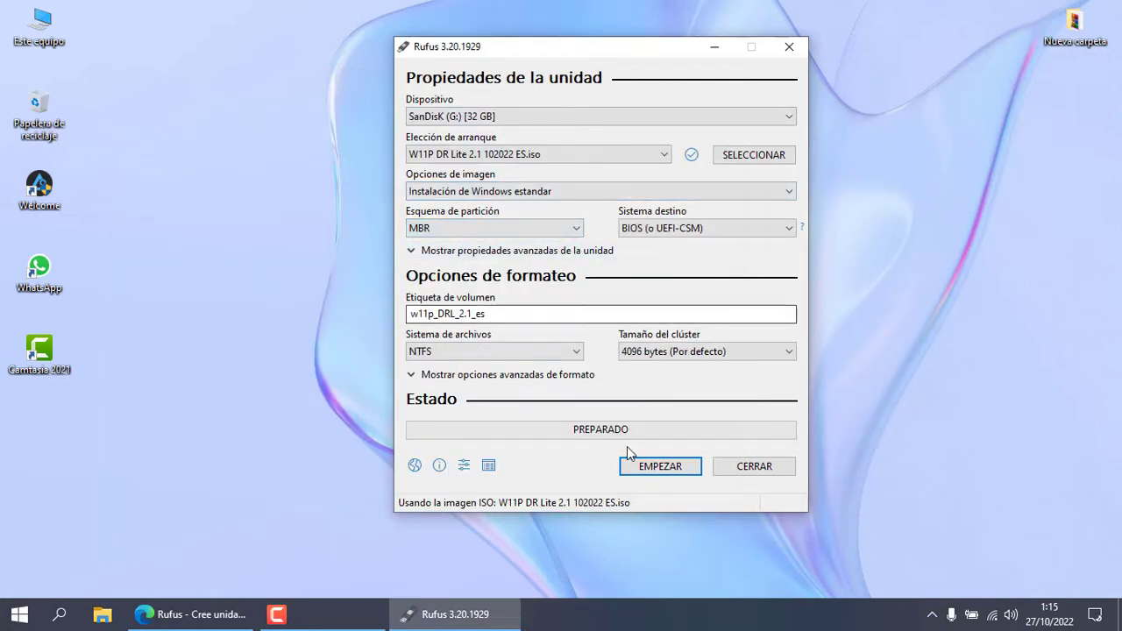
click(665, 467)
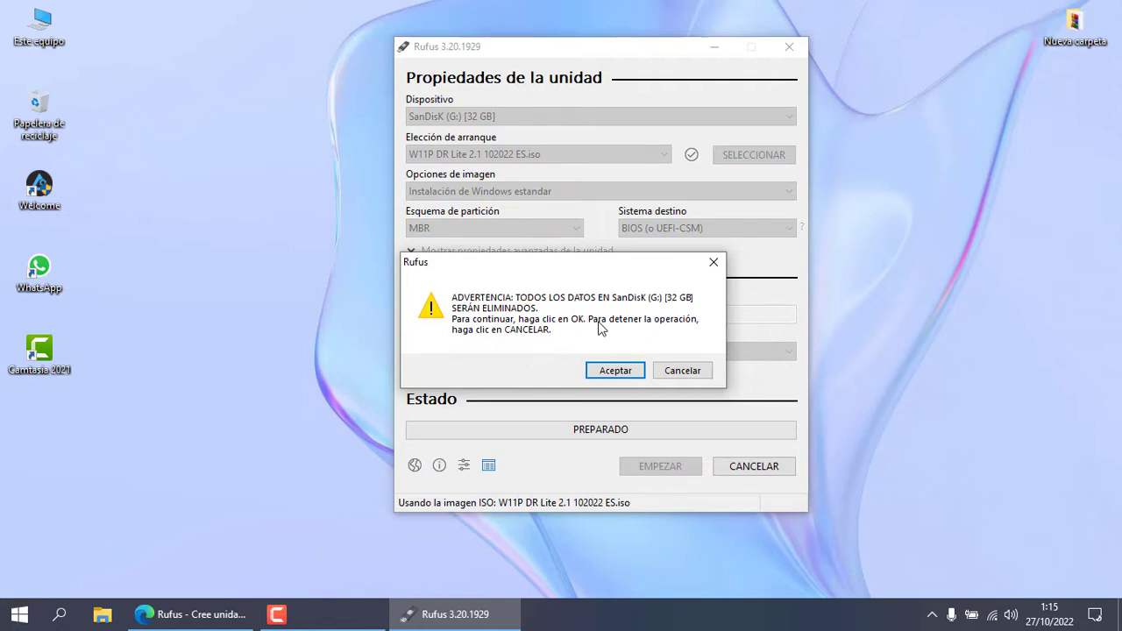
click(609, 371)
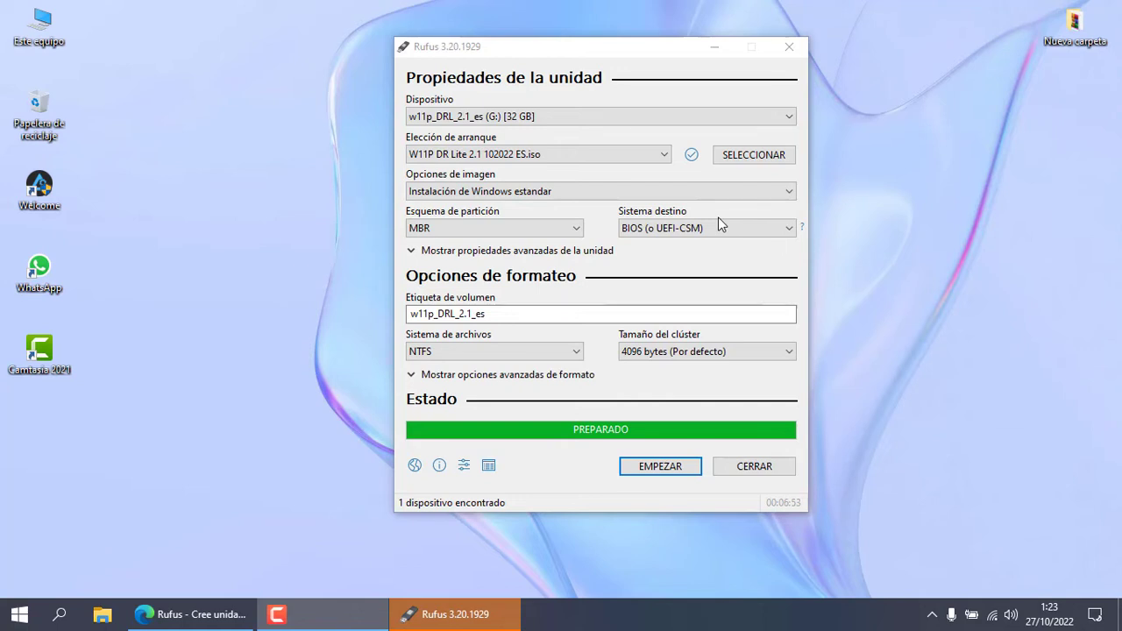
click(753, 466)
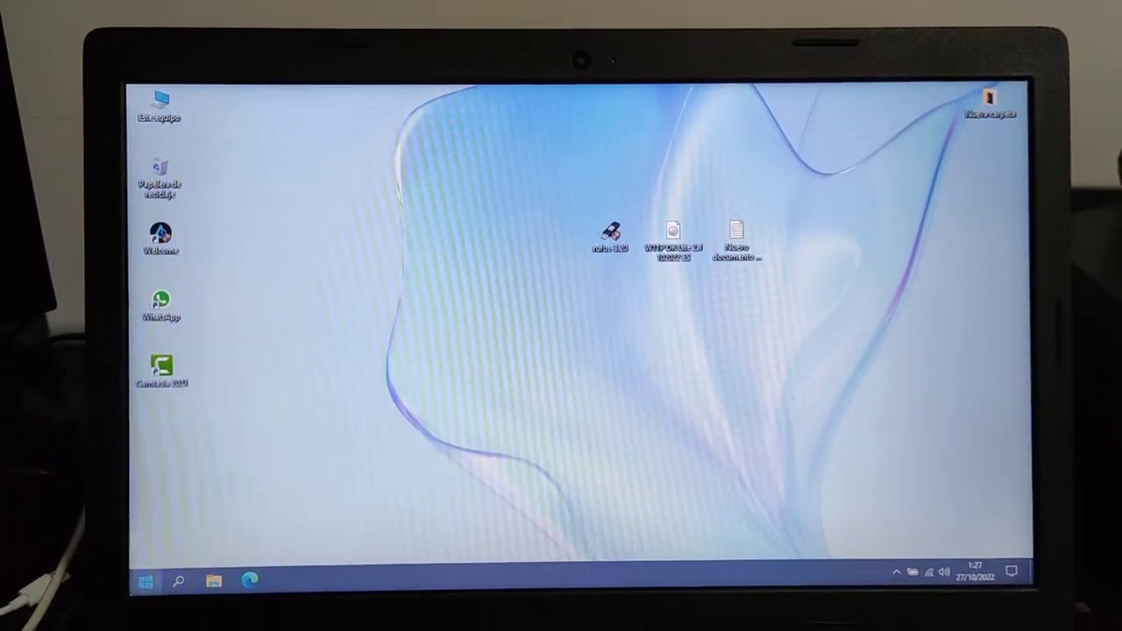
Step: Shut down the computer from Windows
click(143, 607)
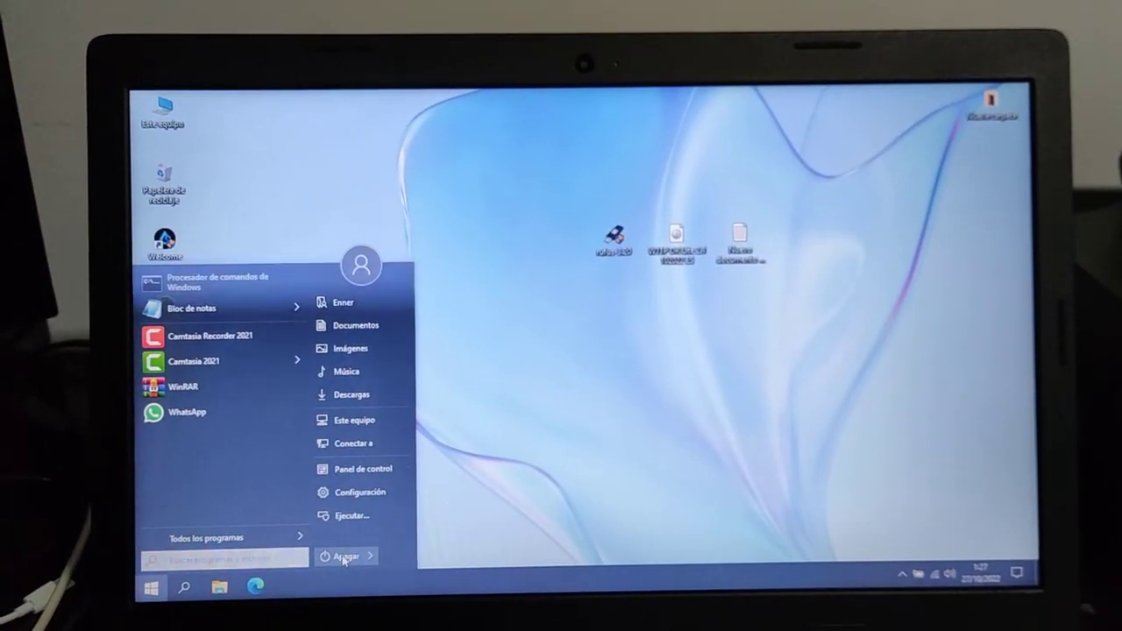
click(464, 473)
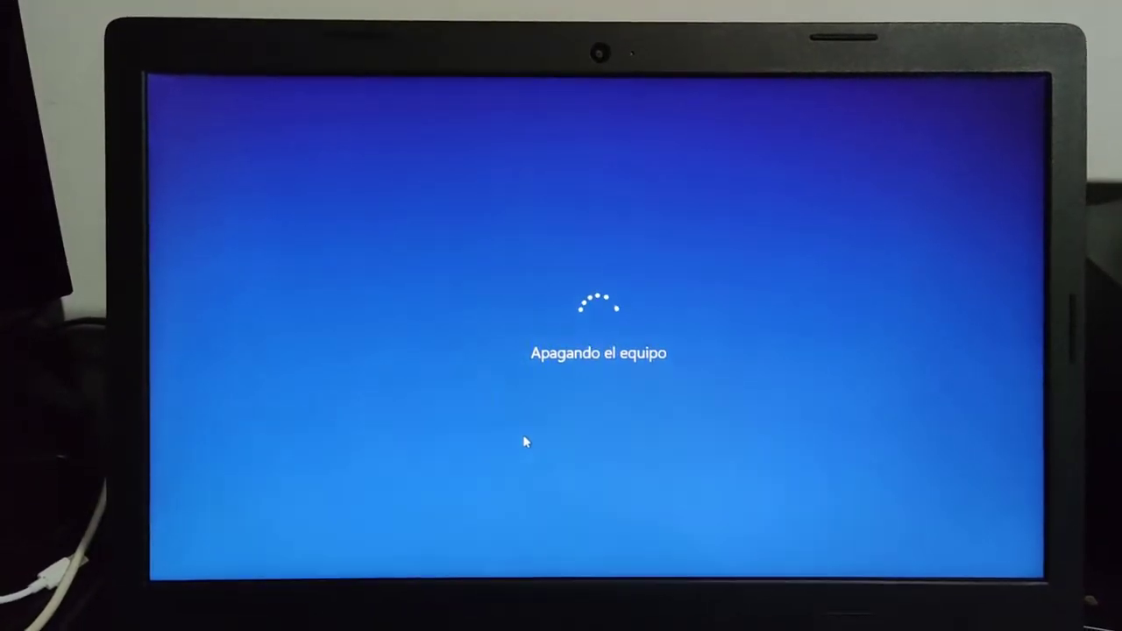